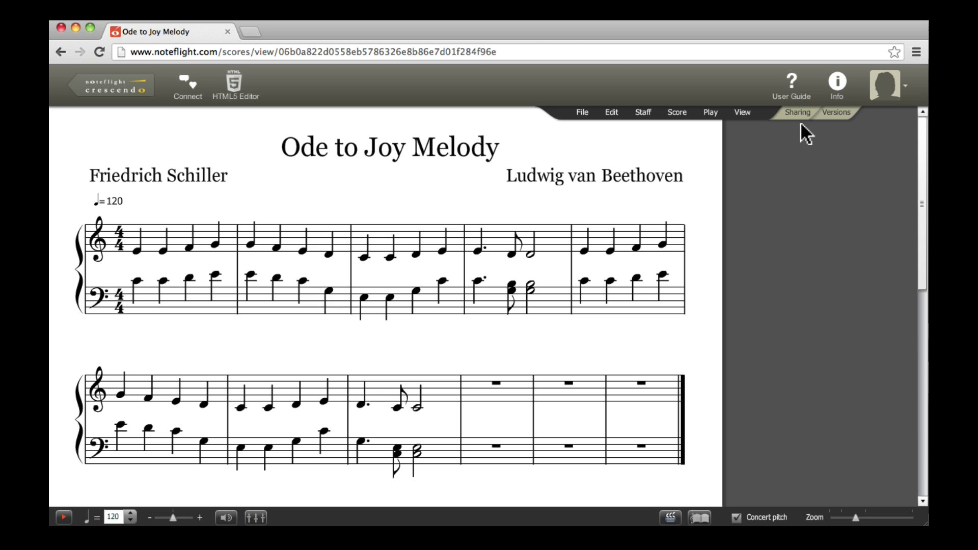
# Step: Make the score viewable by anyone, then set it back to private
pyautogui.click(803, 108)
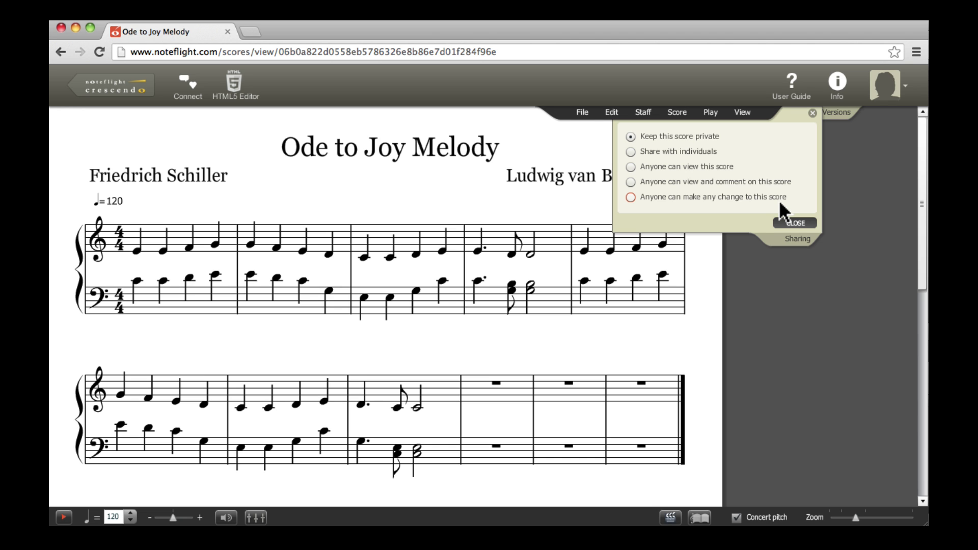
pyautogui.click(717, 165)
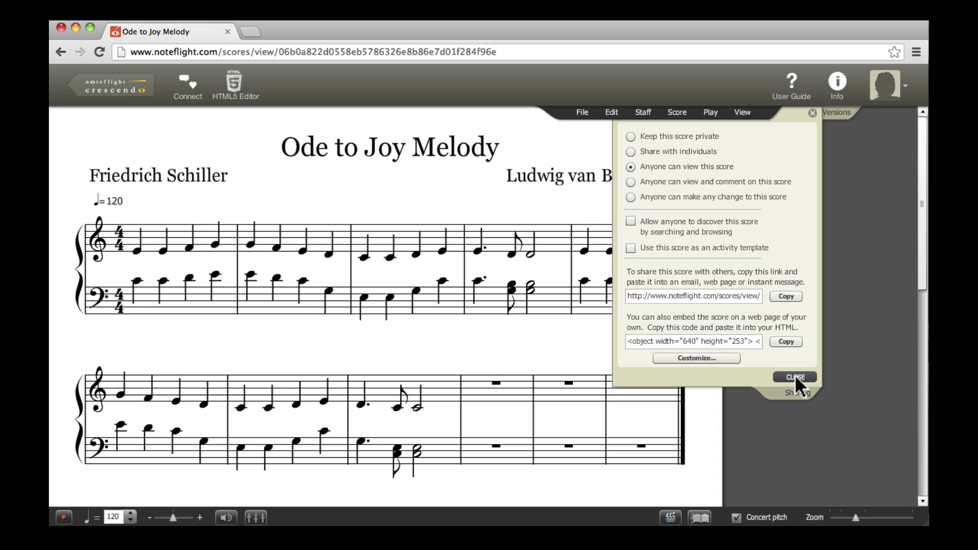
pyautogui.click(713, 137)
pyautogui.click(792, 221)
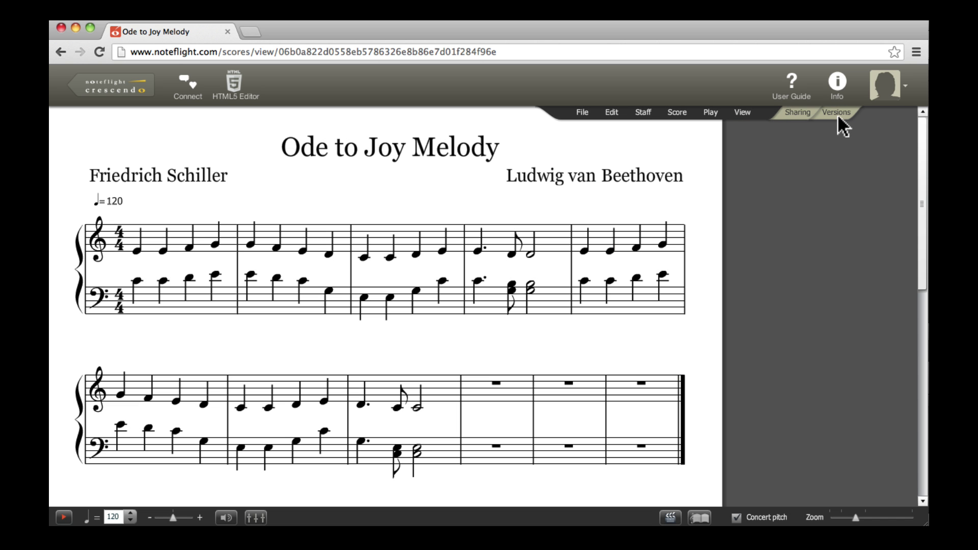
# Step: Preview the oldest 01:15PM version, then return to the latest 02:42PM version
pyautogui.click(838, 115)
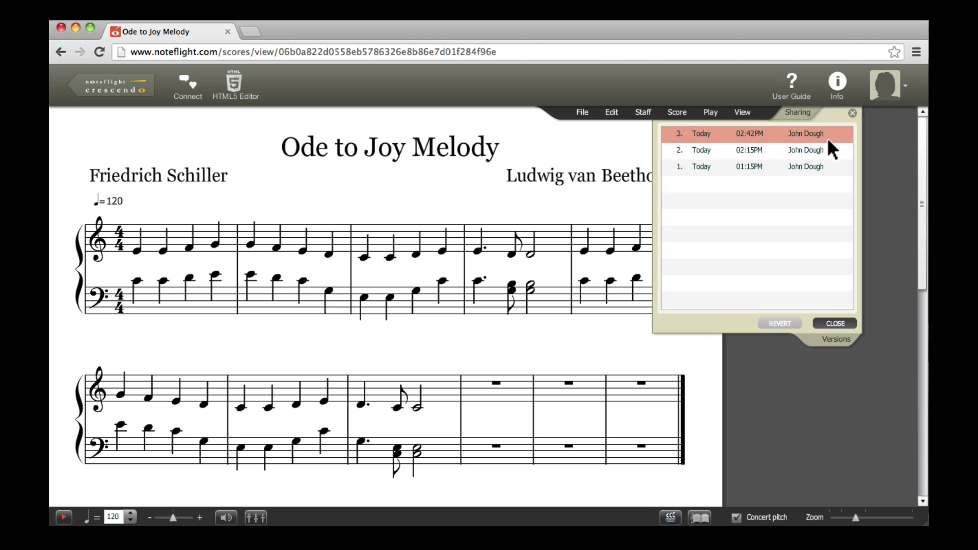
pyautogui.click(821, 170)
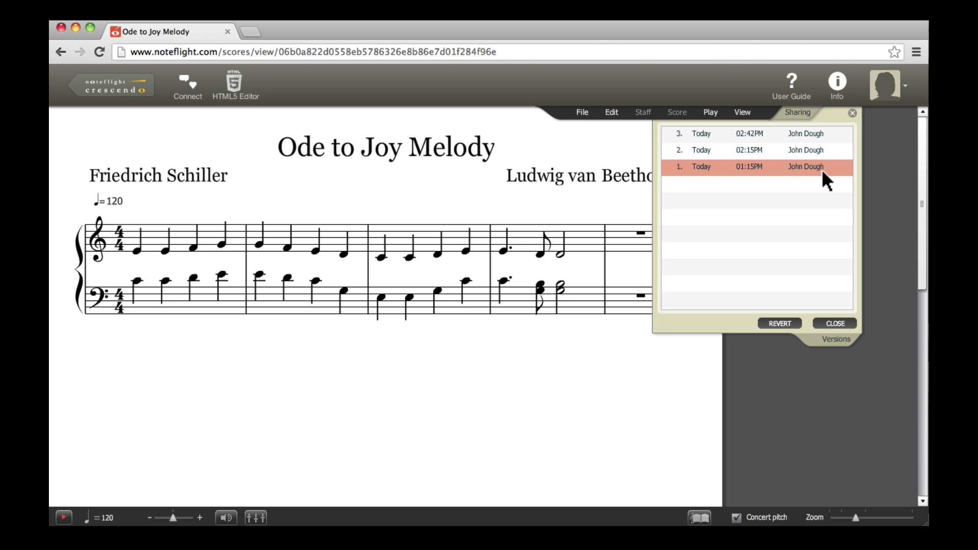
pyautogui.click(820, 134)
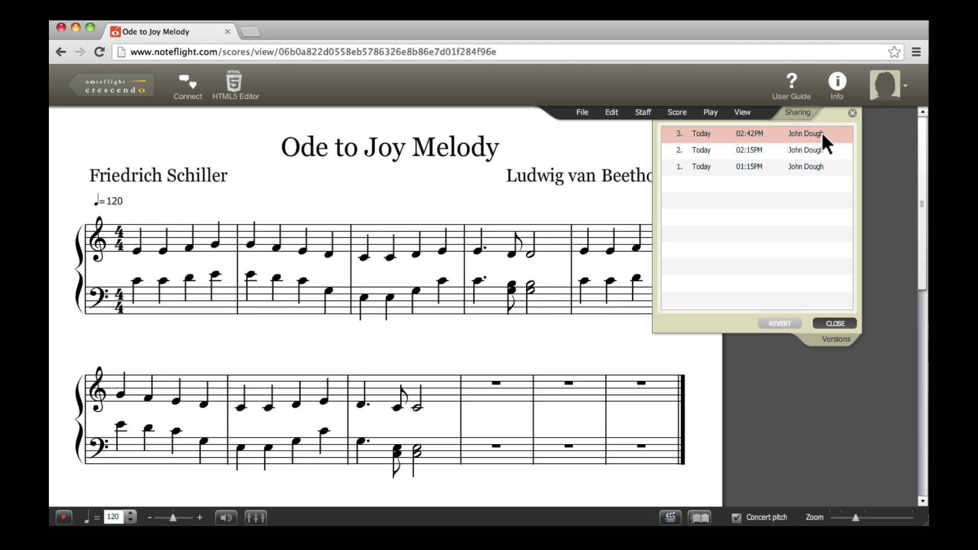
pyautogui.click(851, 113)
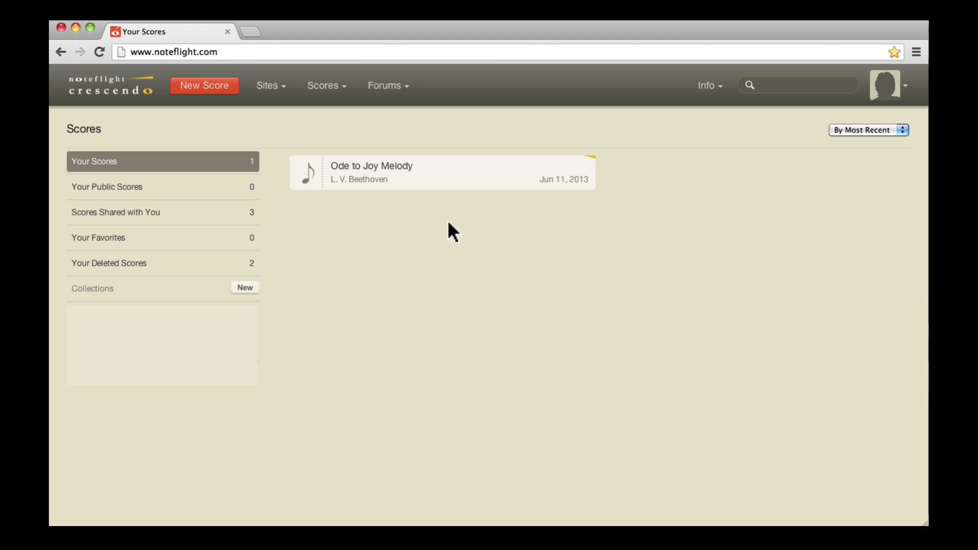
# Step: Open Ode to Joy Melody and post a comment asking the collaborator for harmonizing help
pyautogui.click(471, 188)
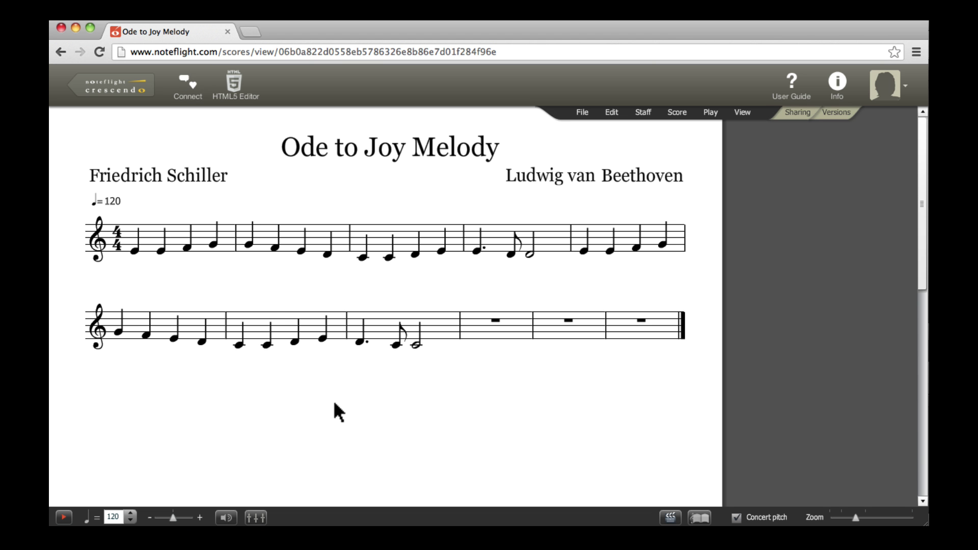
pyautogui.click(192, 77)
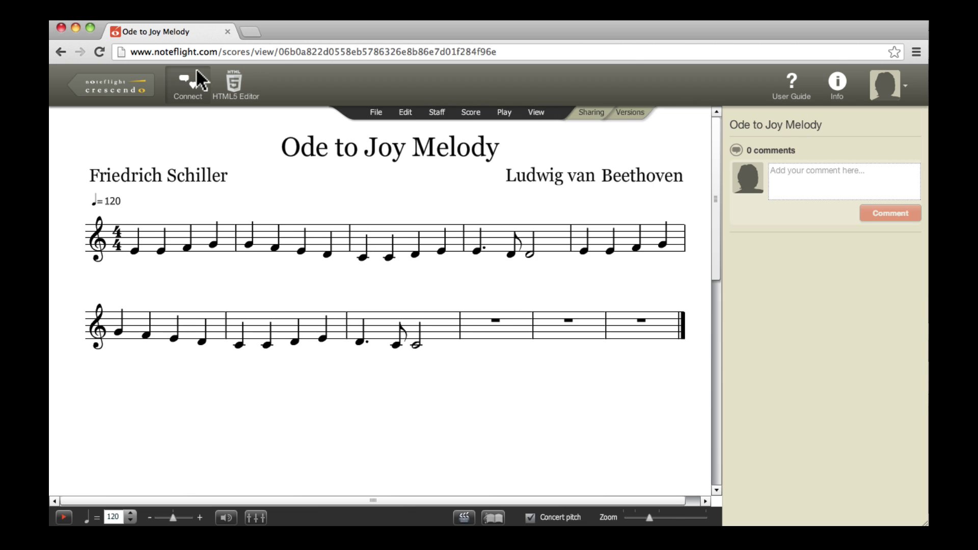
pyautogui.click(795, 168)
pyautogui.write('Help me har')
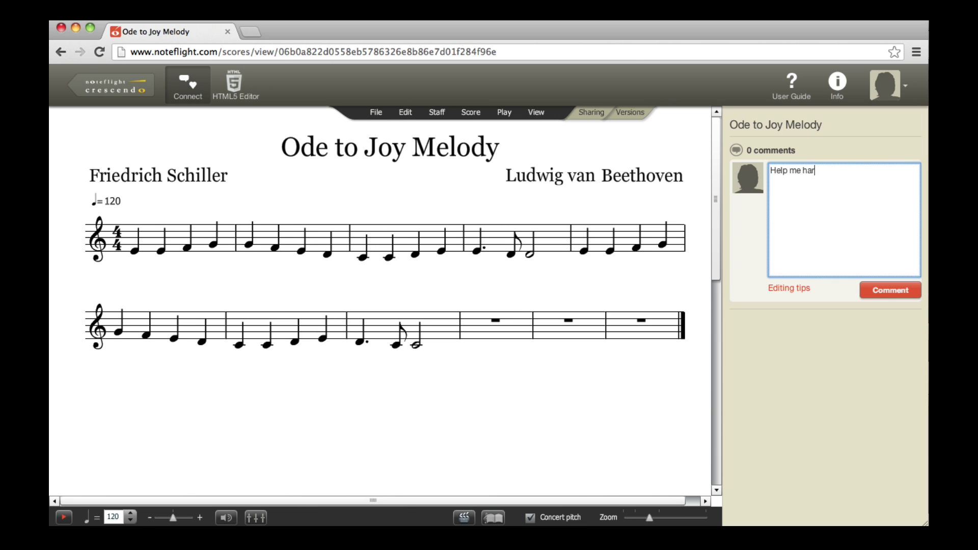
pyautogui.write('monize this, Sarah!')
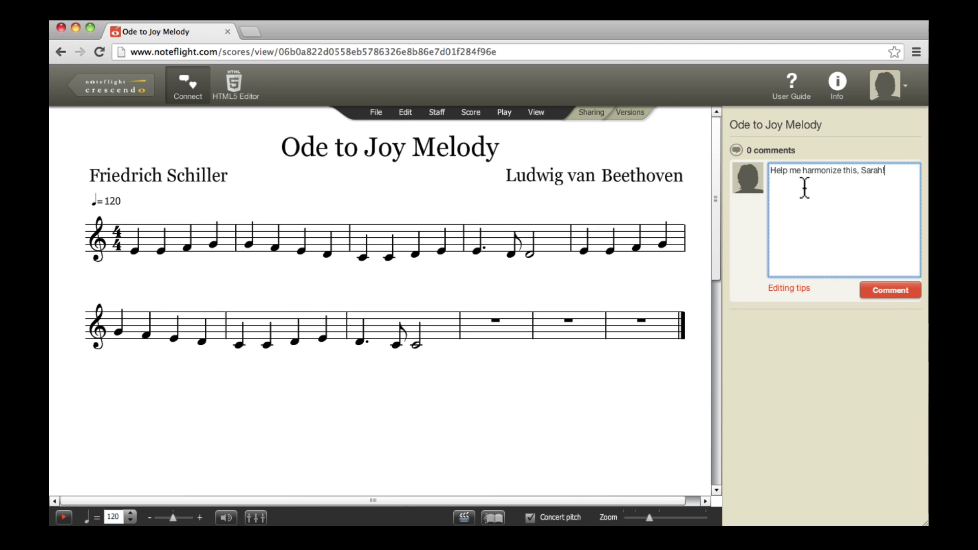
pyautogui.click(894, 291)
# Step: Let anyone make any change to the score and select its web address
pyautogui.click(592, 113)
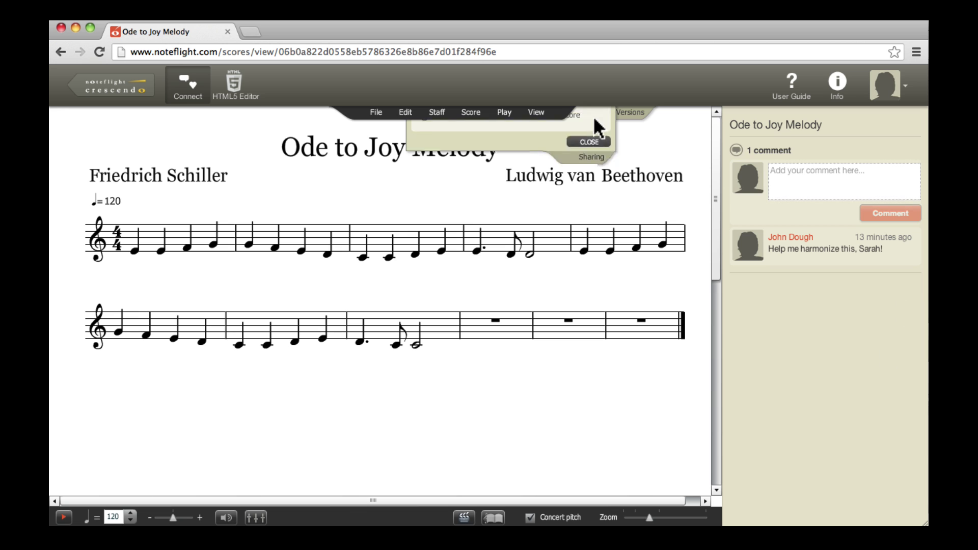
pyautogui.click(559, 202)
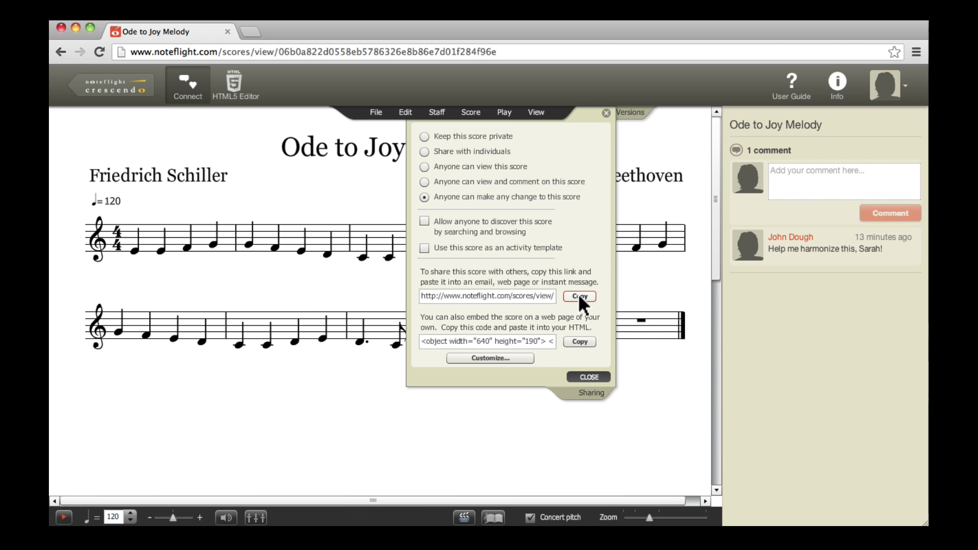
pyautogui.click(558, 45)
pyautogui.press('super+c')
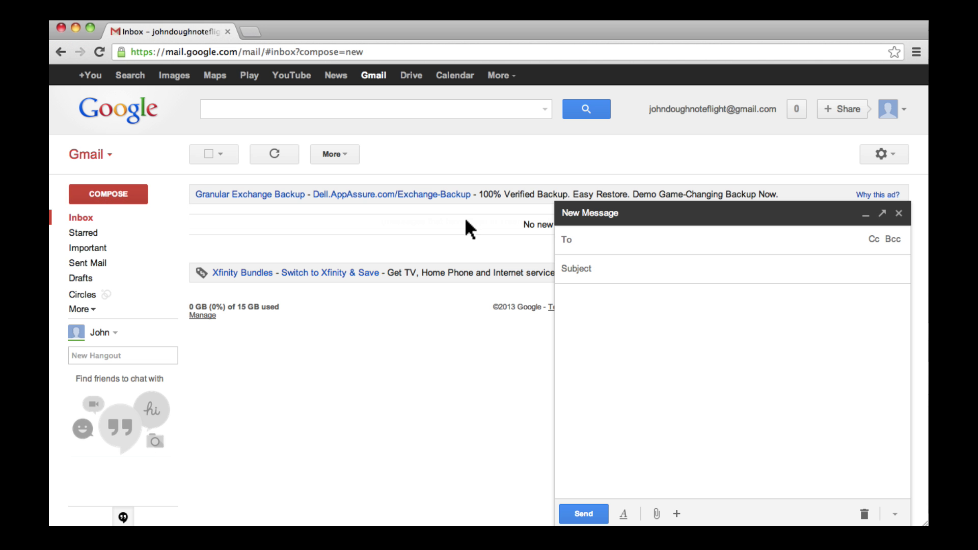
# Step: Address a new email to the collaborator with the subject 'Help me out!'
pyautogui.press('Return')
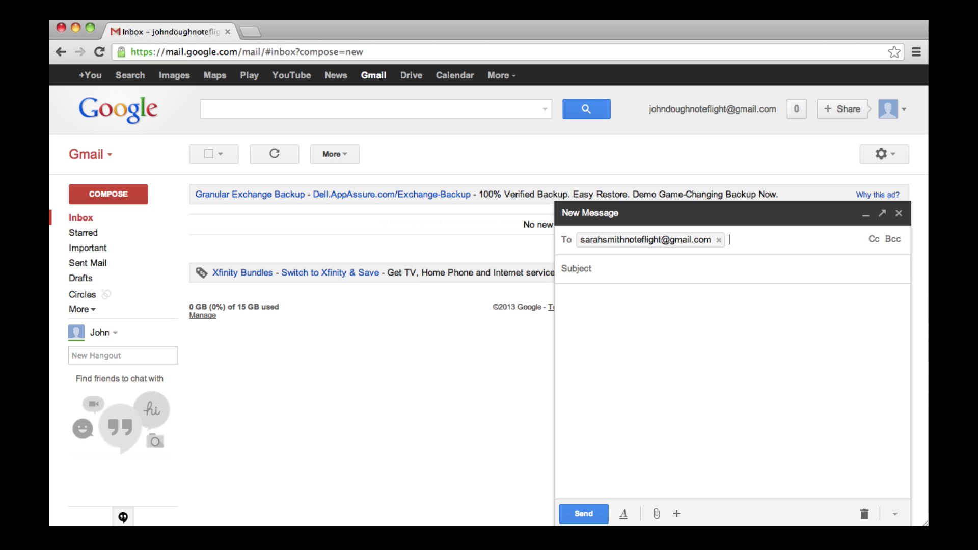
pyautogui.click(574, 269)
pyautogui.write('Help me out!')
pyautogui.press('Tab')
# Step: Write 'Would you mind adding a harmony line to this?' with the score link, send, and open it
pyautogui.write('Hey Sarah,')
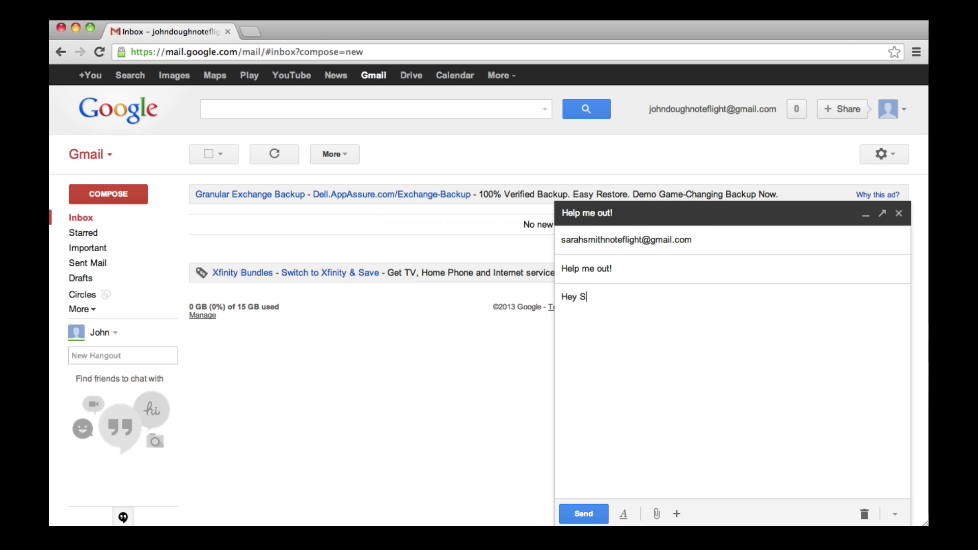
pyautogui.press('Return')
pyautogui.write('Would you mind adding a harm')
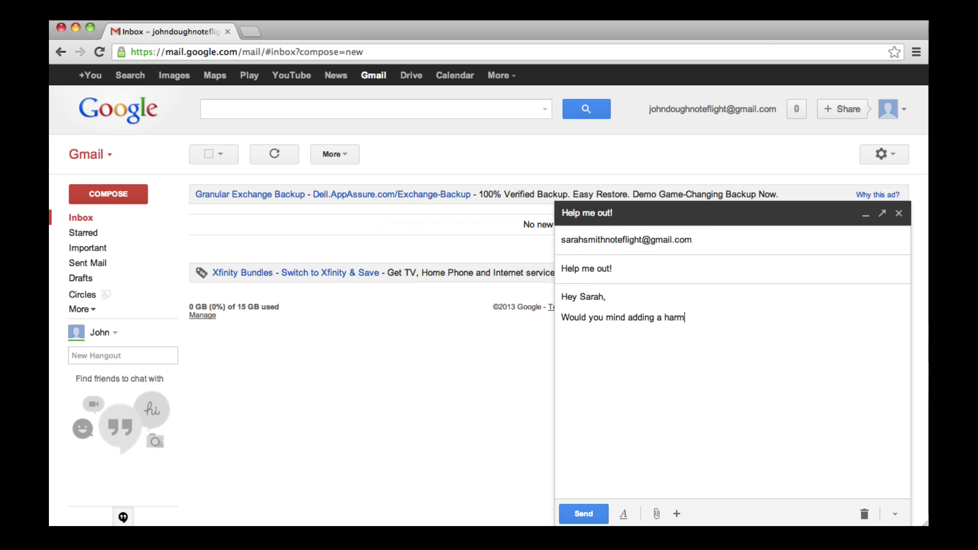
pyautogui.write('ony line to this?')
pyautogui.press('Return')
pyautogui.press('super+v')
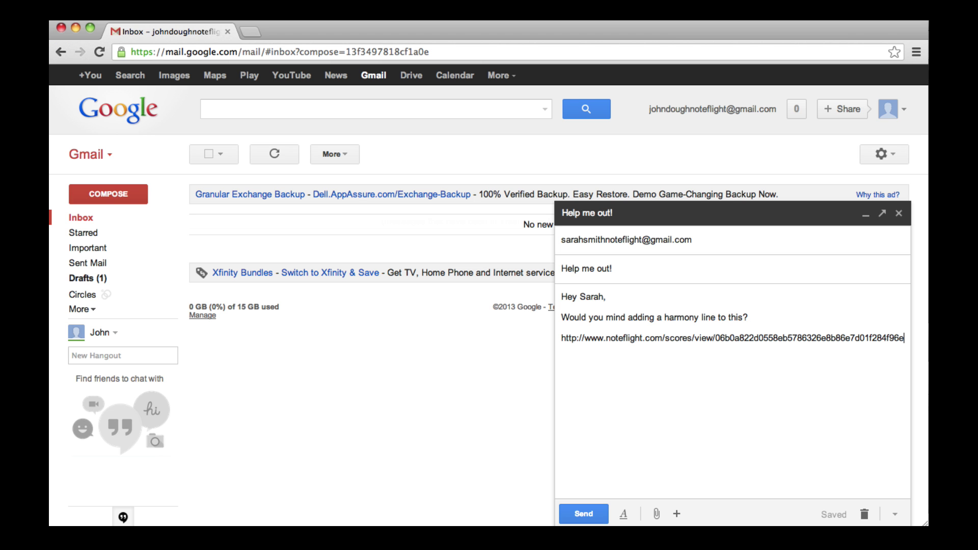
pyautogui.press('Return')
pyautogui.write('Thanks,')
pyautogui.press('Return')
pyautogui.write('John')
pyautogui.click(590, 508)
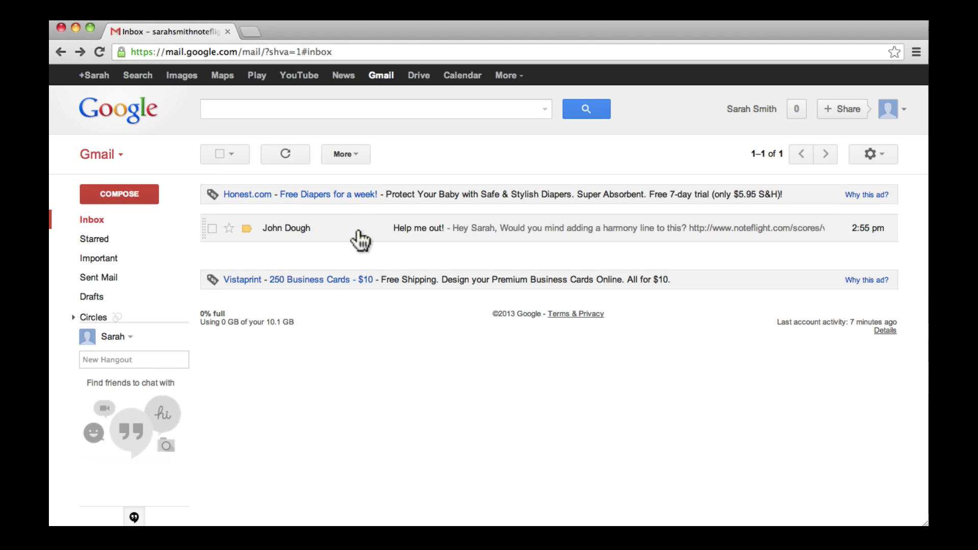
pyautogui.click(356, 241)
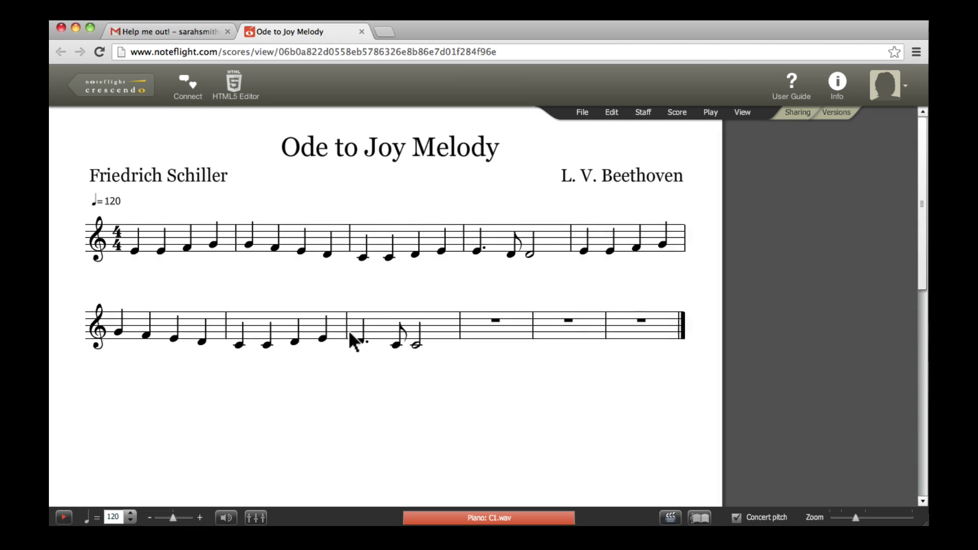
# Step: Add a Bass instrument part to the score
pyautogui.moveTo(110, 280)
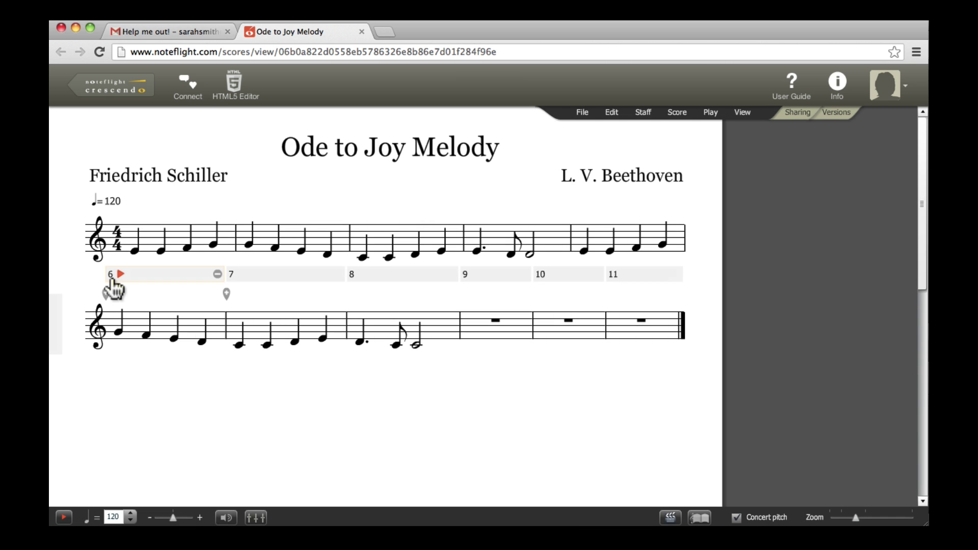
pyautogui.click(70, 277)
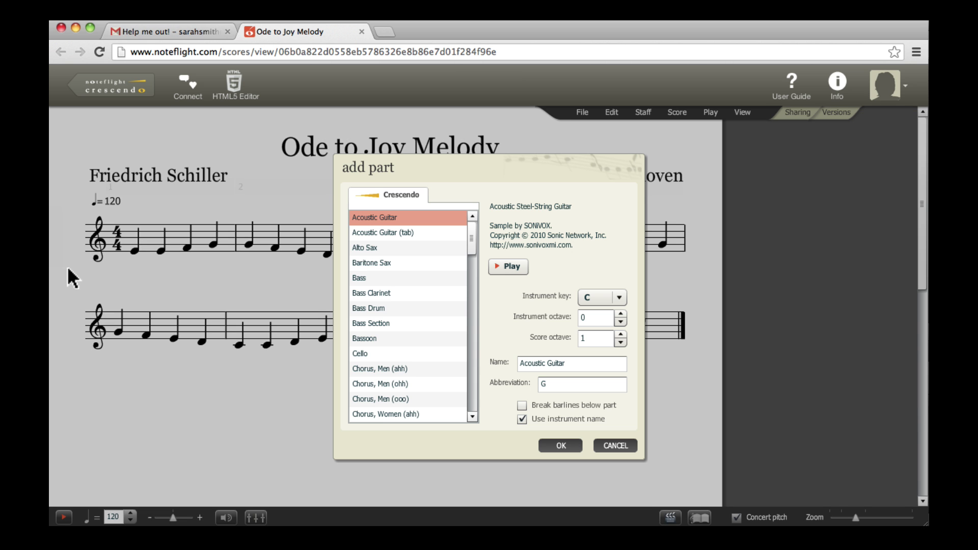
pyautogui.click(372, 275)
pyautogui.click(576, 442)
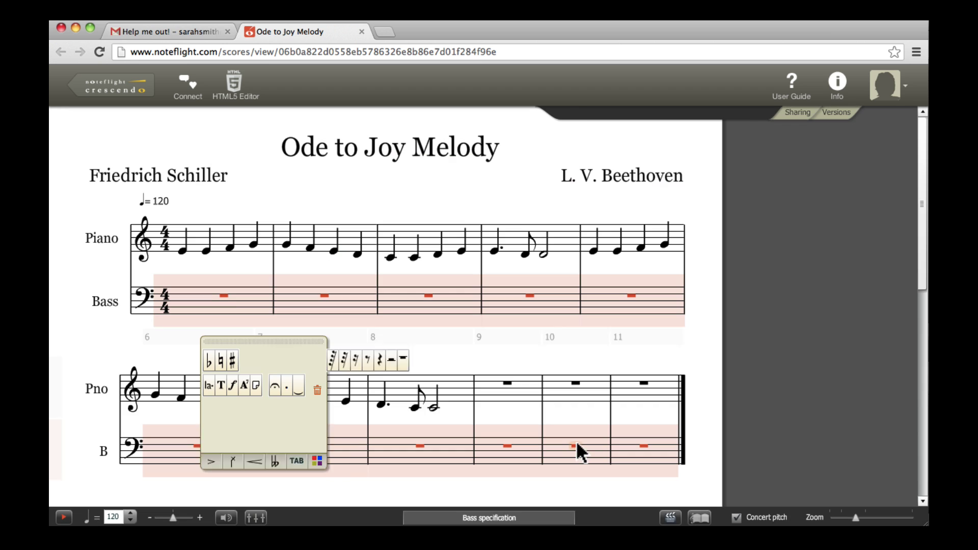
# Step: Enter bass harmony quarter notes starting on C4 in measure 1 and save the score
pyautogui.click(227, 303)
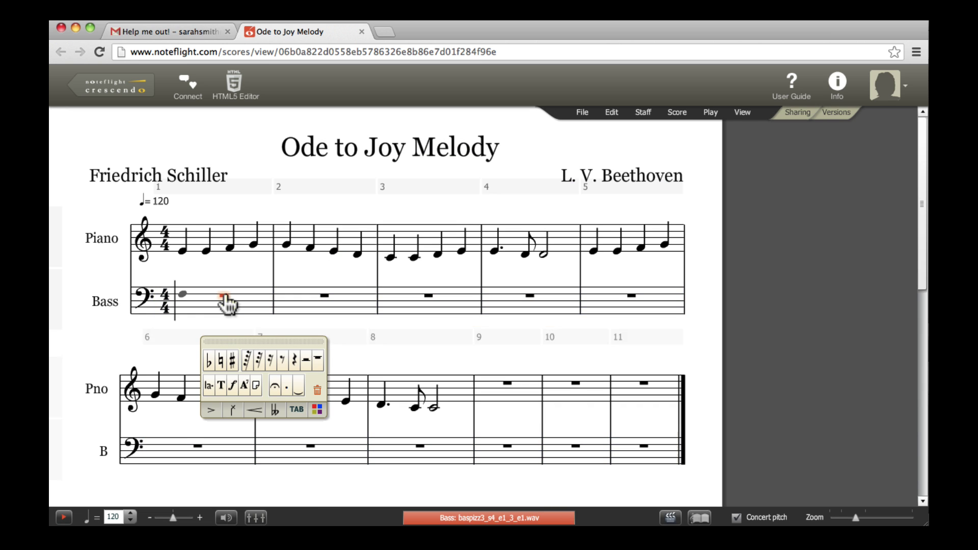
pyautogui.click(228, 303)
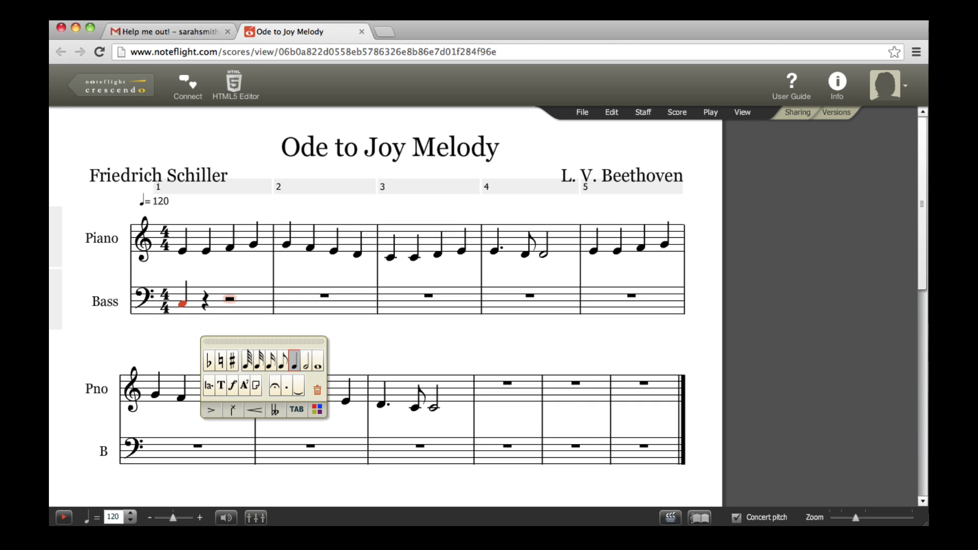
pyautogui.press('super+Up')
pyautogui.press('c')
pyautogui.press('c')
pyautogui.press('e')
pyautogui.press('e')
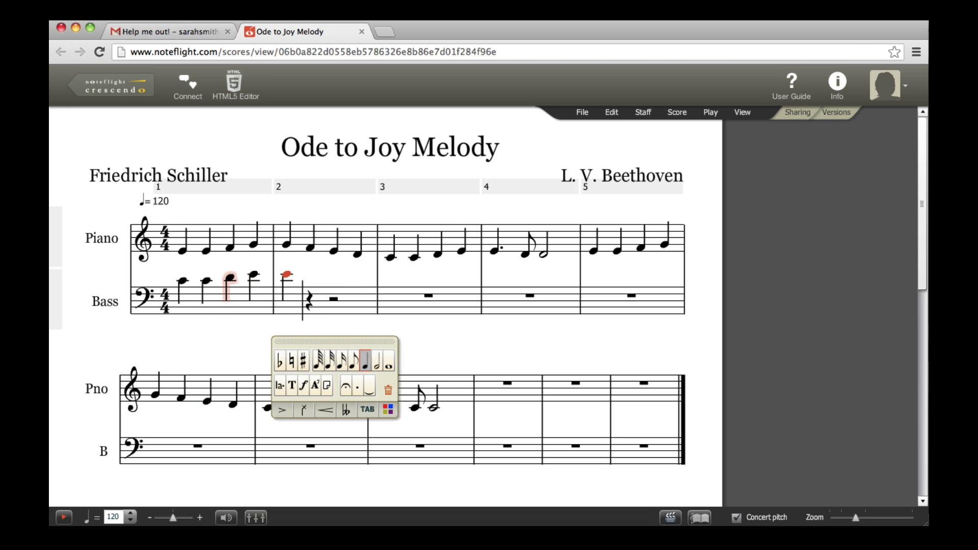
pyautogui.press('d')
pyautogui.press('c')
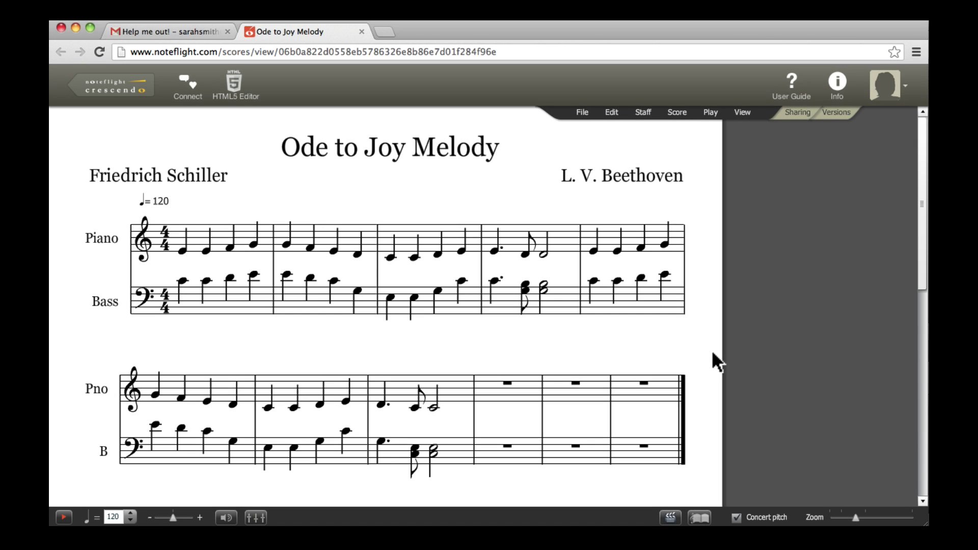
pyautogui.press('super+s')
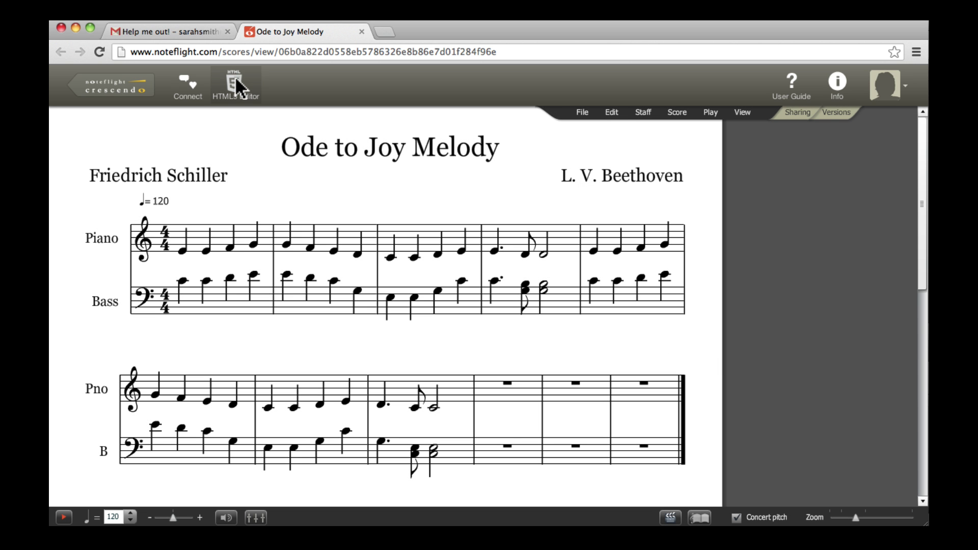
# Step: Post the comment 'Hope this helps!' on the score
pyautogui.click(200, 86)
pyautogui.click(814, 254)
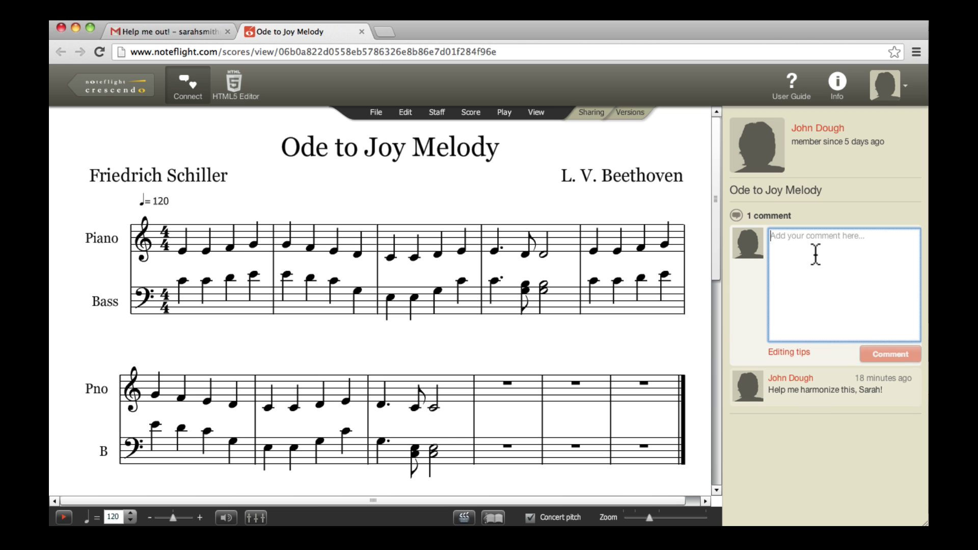
pyautogui.write('Hope this helps!')
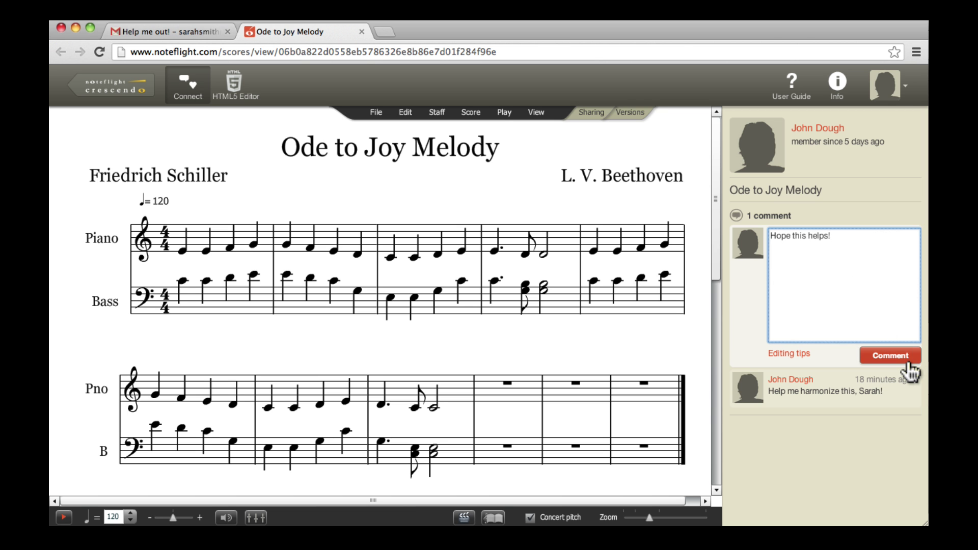
pyautogui.click(909, 364)
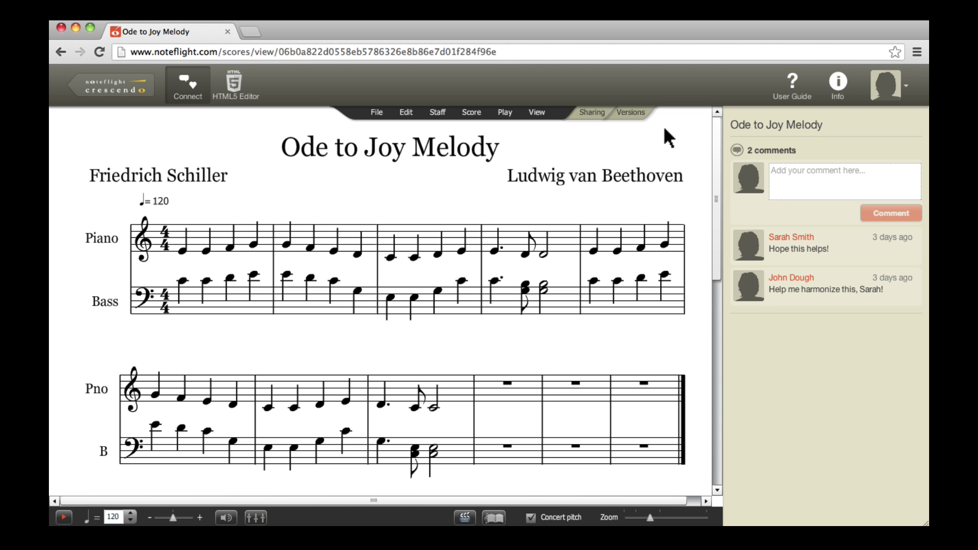
# Step: Show the score's sharing options and select its full web address
pyautogui.click(591, 113)
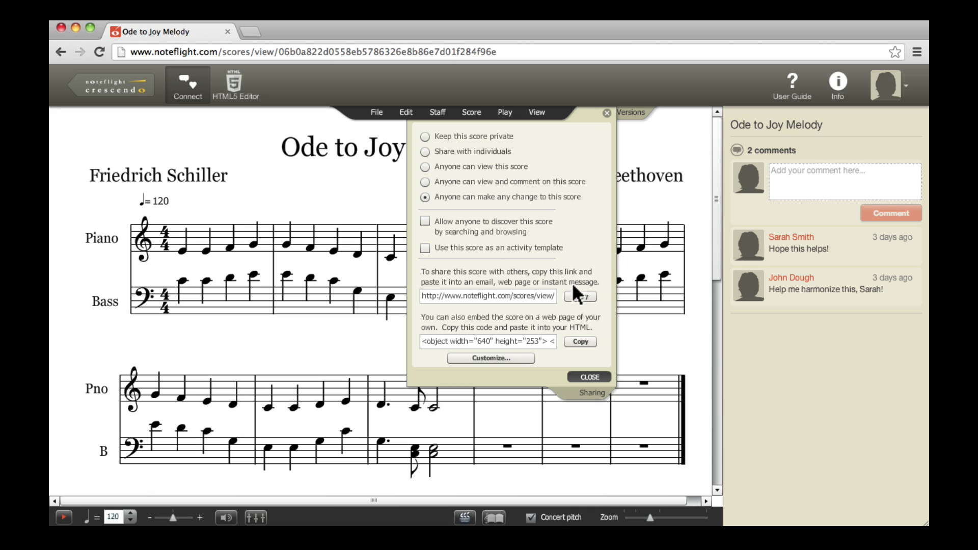
pyautogui.click(548, 54)
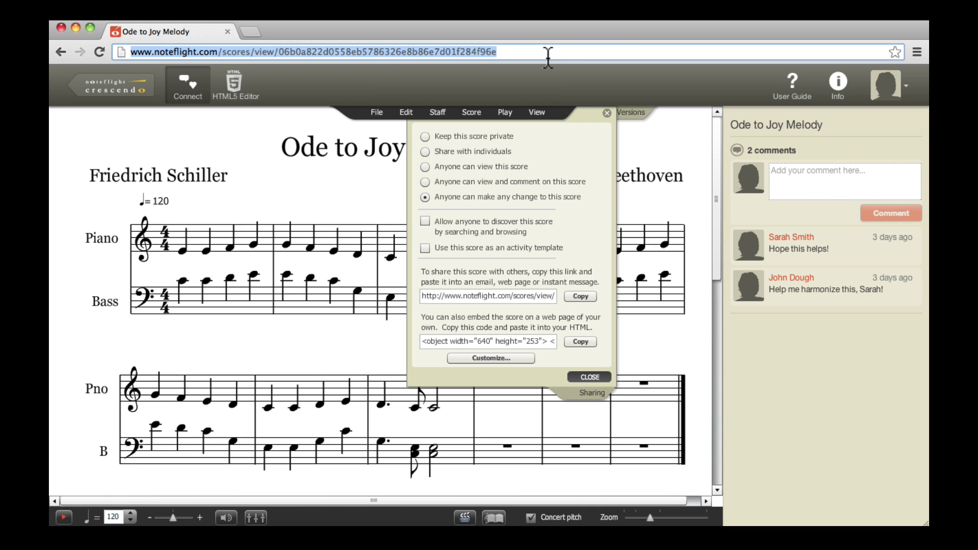
# Step: Title the post 'My First Score' with body 'Hey Everyone,' and 'Look what I made with Noteflight!'
pyautogui.write('My First Score')
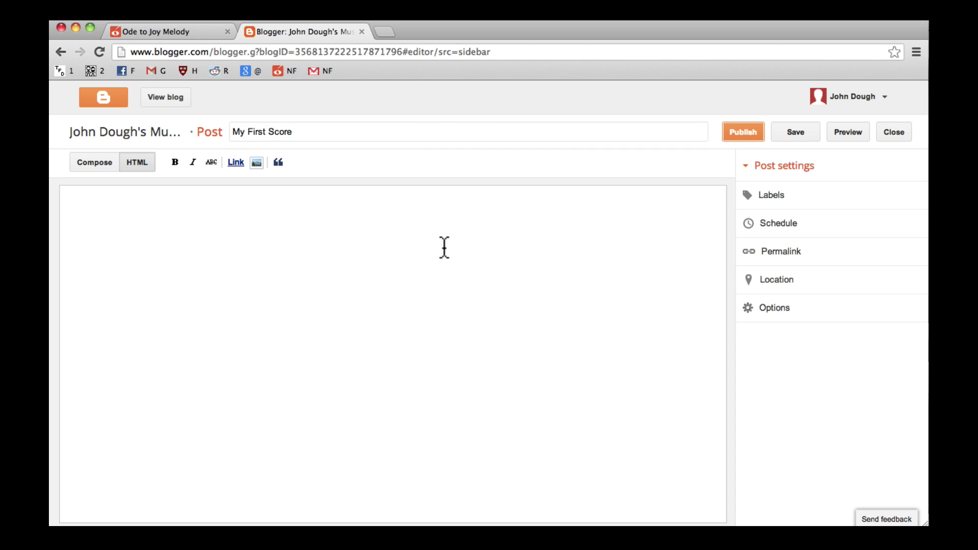
pyautogui.click(444, 248)
pyautogui.write('Hey Everyone,')
pyautogui.press('Return')
pyautogui.press('Return')
pyautogui.write('Loo')
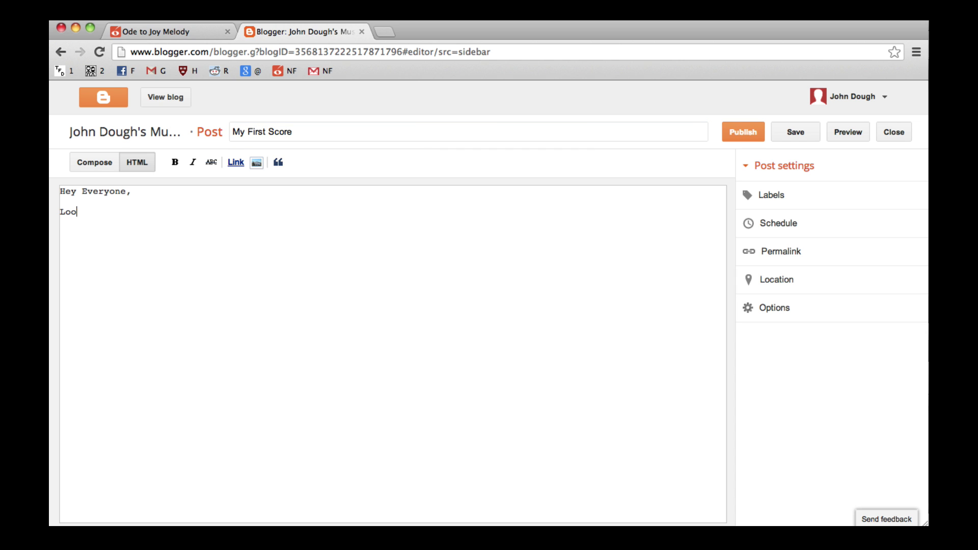
pyautogui.write('k what I made with Noteflight!')
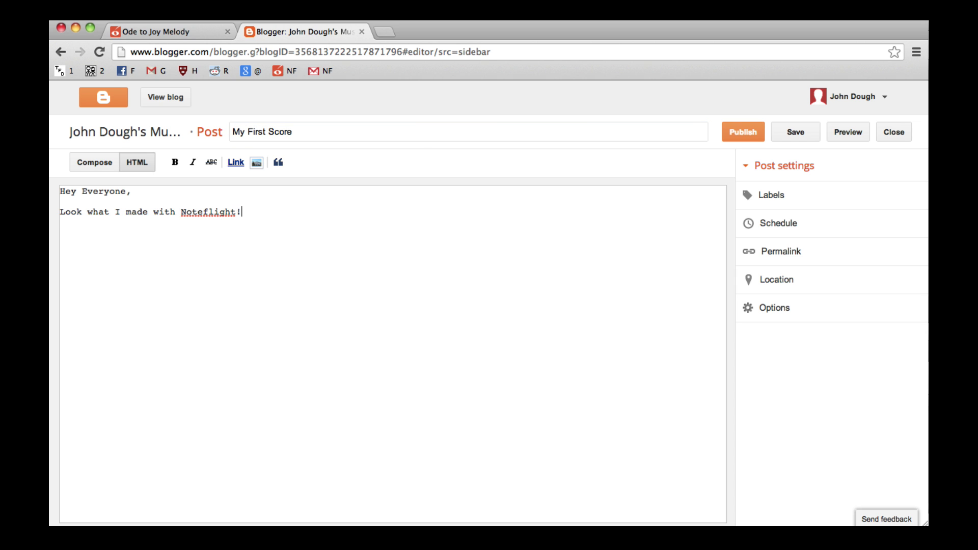
# Step: Link the score URL as 'Check it out!', add the initials sign-off, and publish
pyautogui.click(240, 165)
pyautogui.hotkey('ctrl', 'v')
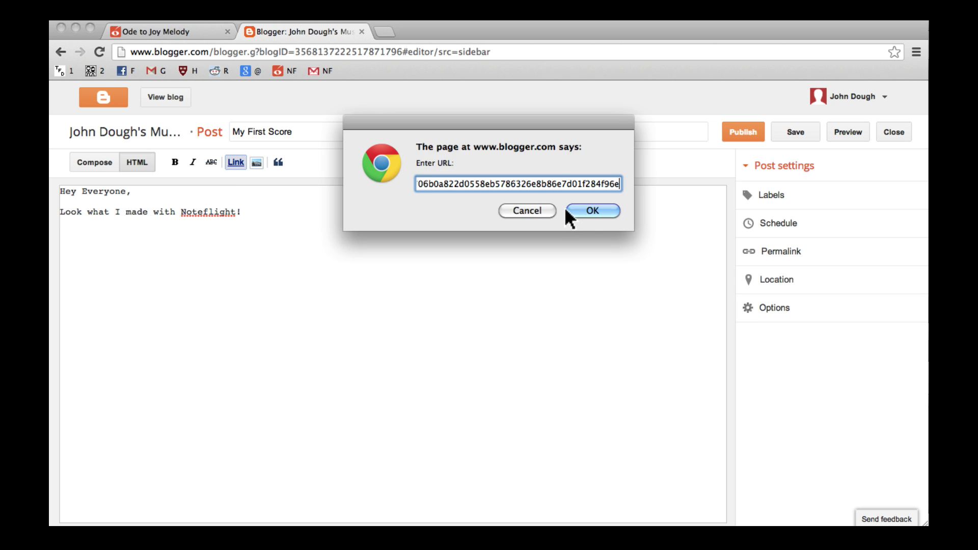
pyautogui.click(569, 214)
pyautogui.write('Check it out!</a>')
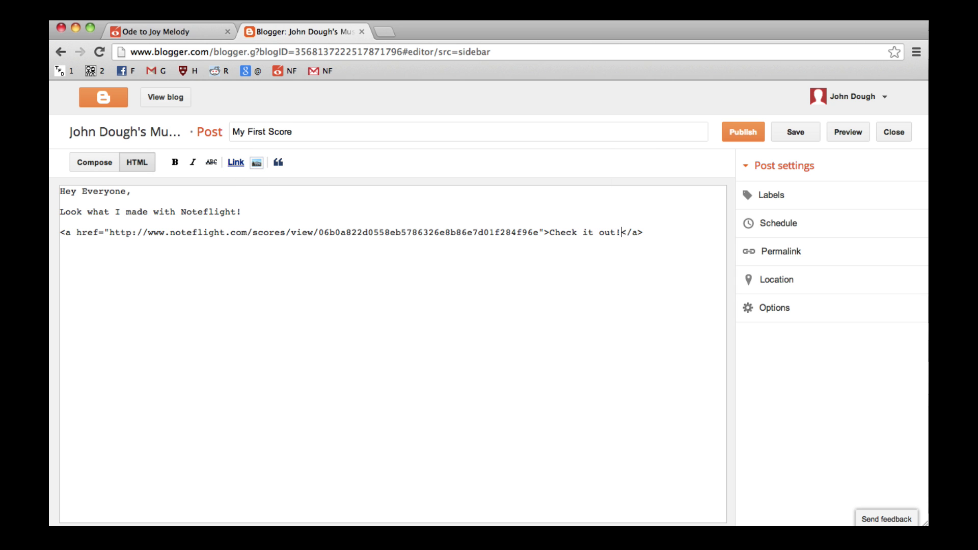
pyautogui.press('End')
pyautogui.press('Return')
pyautogui.press('Return')
pyautogui.write('-JD')
pyautogui.click(753, 131)
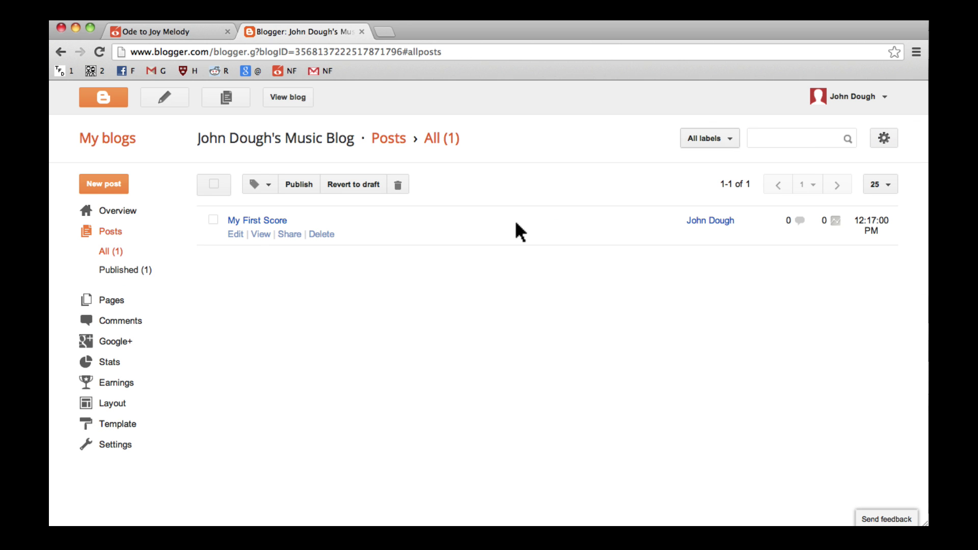
# Step: View the published blog post, then browse Noteflight's latest public scores
pyautogui.click(261, 233)
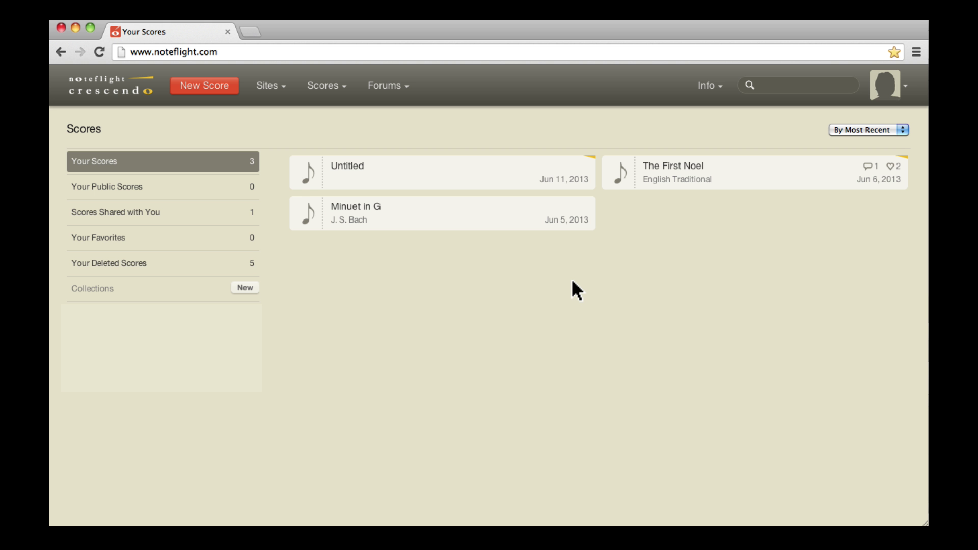
pyautogui.click(341, 88)
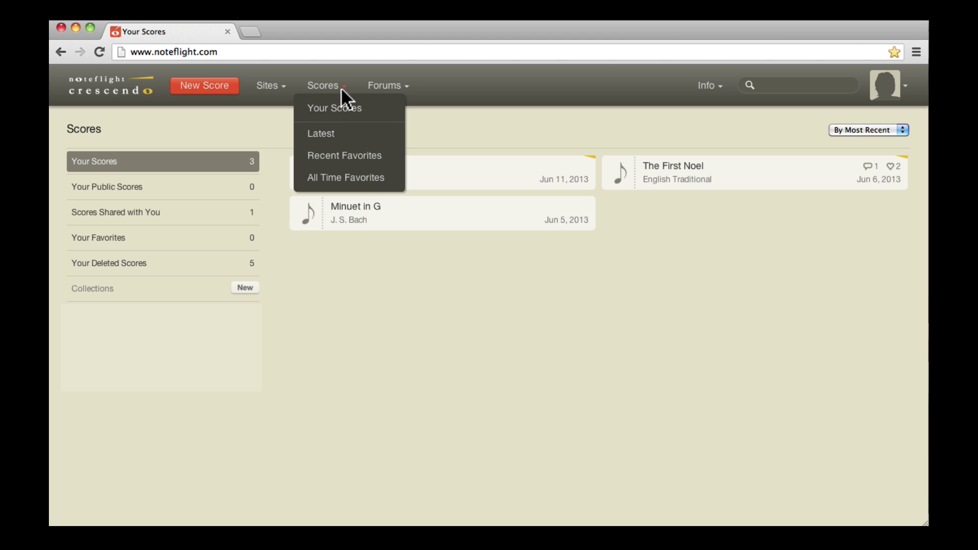
pyautogui.click(339, 132)
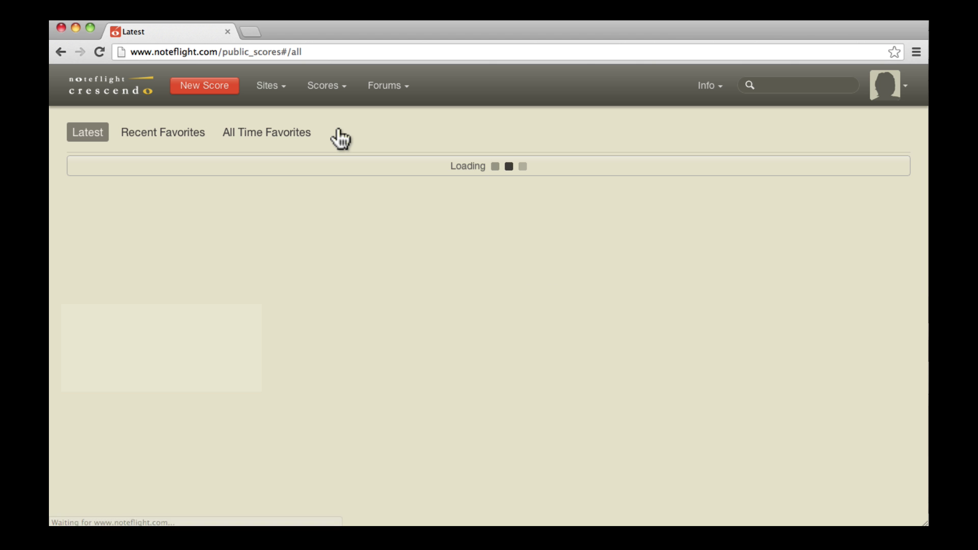
# Step: Search the public scores for the member's name and open the Danny Boy result
pyautogui.click(784, 87)
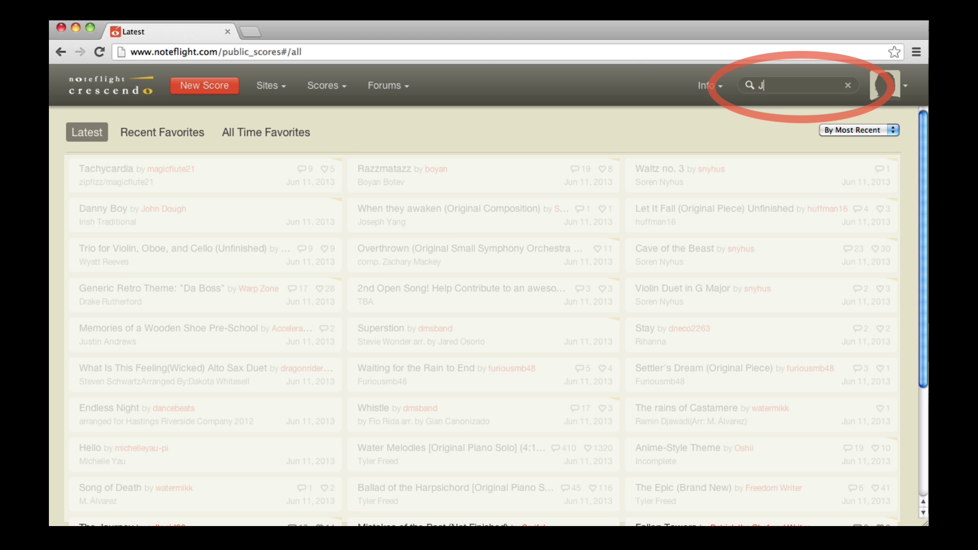
pyautogui.write('ohn Dough')
pyautogui.press('Return')
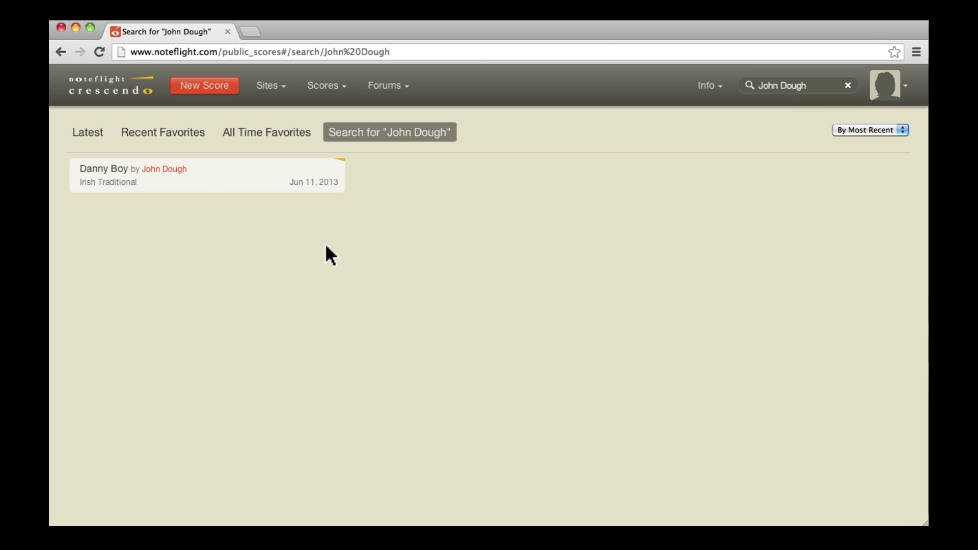
pyautogui.click(198, 189)
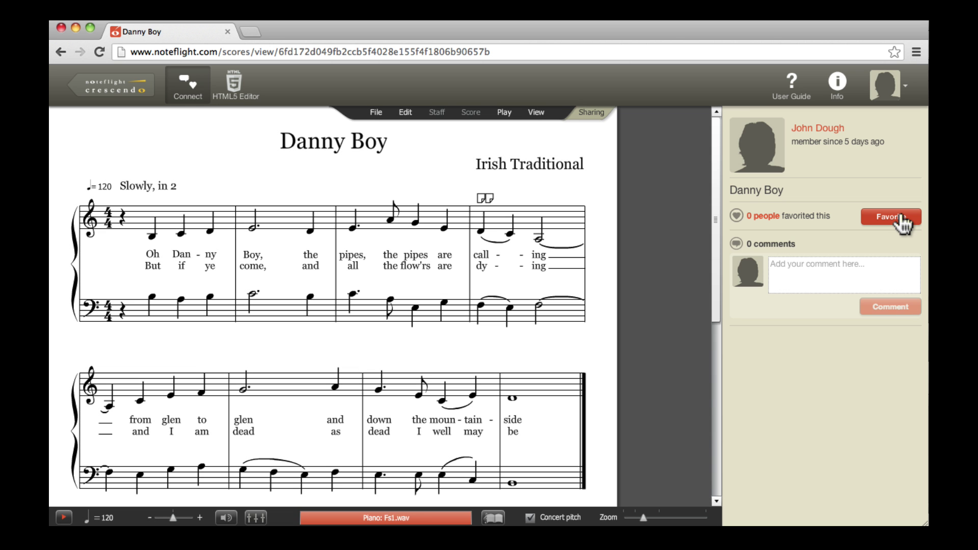
# Step: Favorite Danny Boy, post a compliment to its composer, and list Your Favorites
pyautogui.click(901, 223)
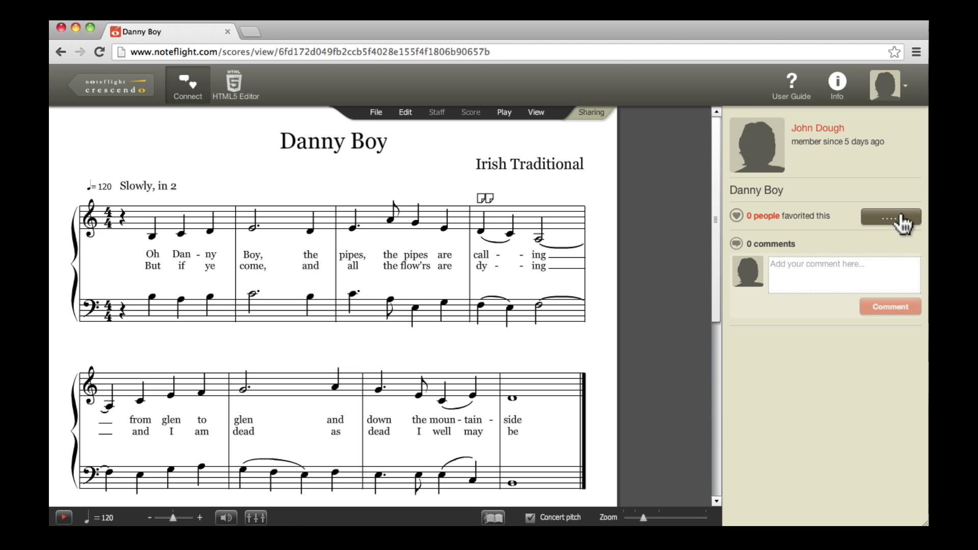
pyautogui.click(856, 273)
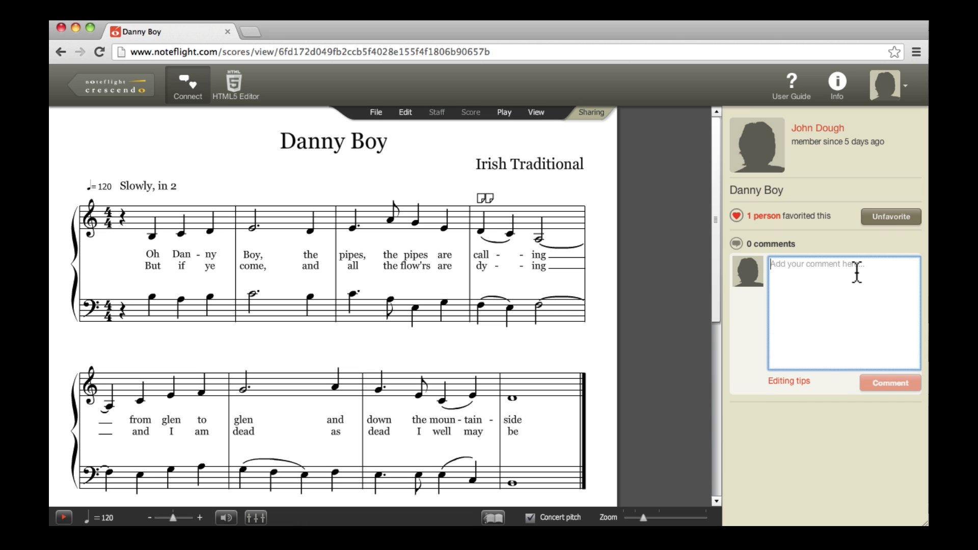
pyautogui.write('Great work, ')
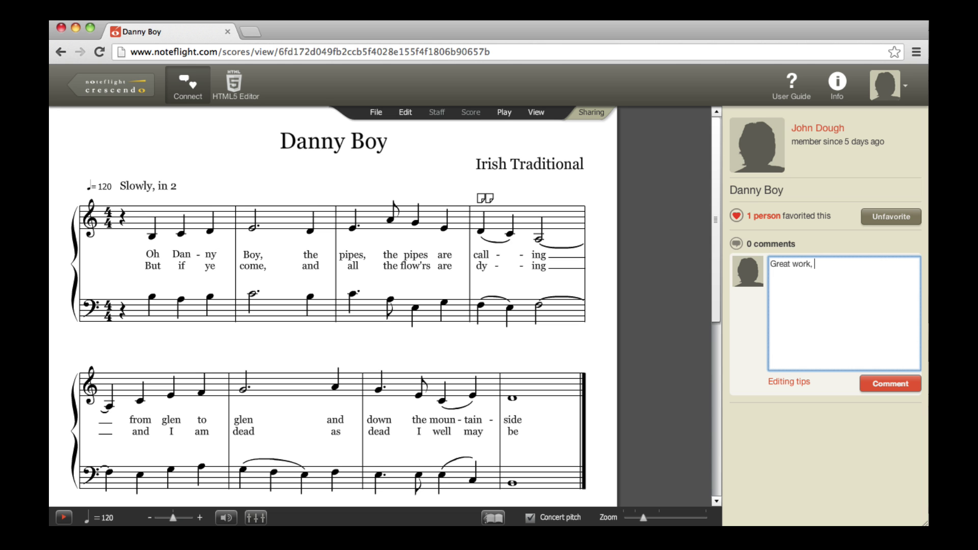
pyautogui.write('John!')
pyautogui.click(875, 386)
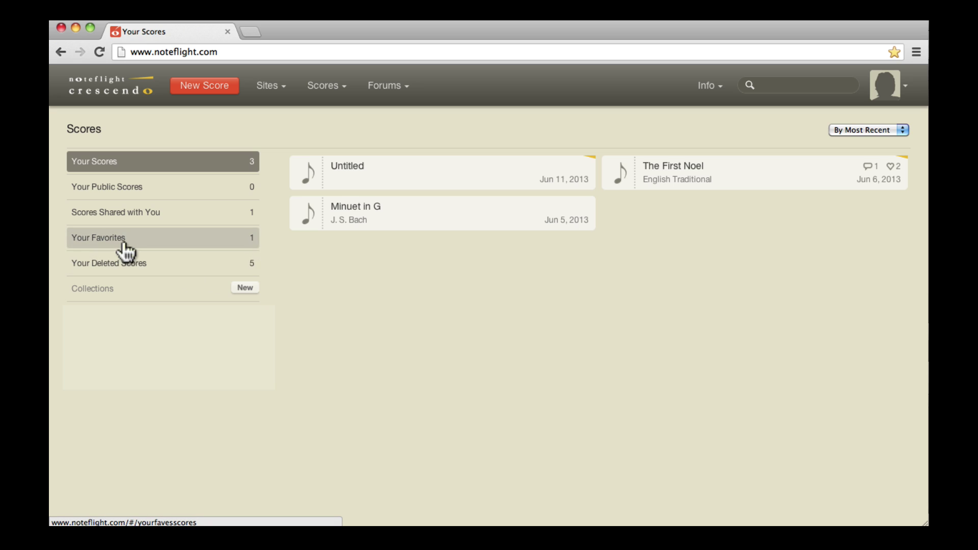
pyautogui.click(125, 249)
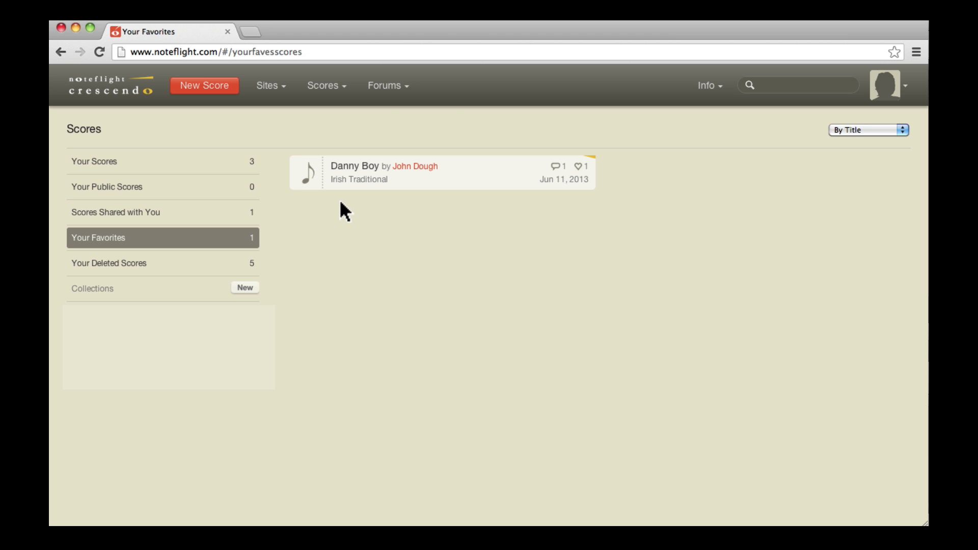
# Step: Open the Danny Boy author's profile and show the scores they have favorited
pyautogui.moveTo(388, 85)
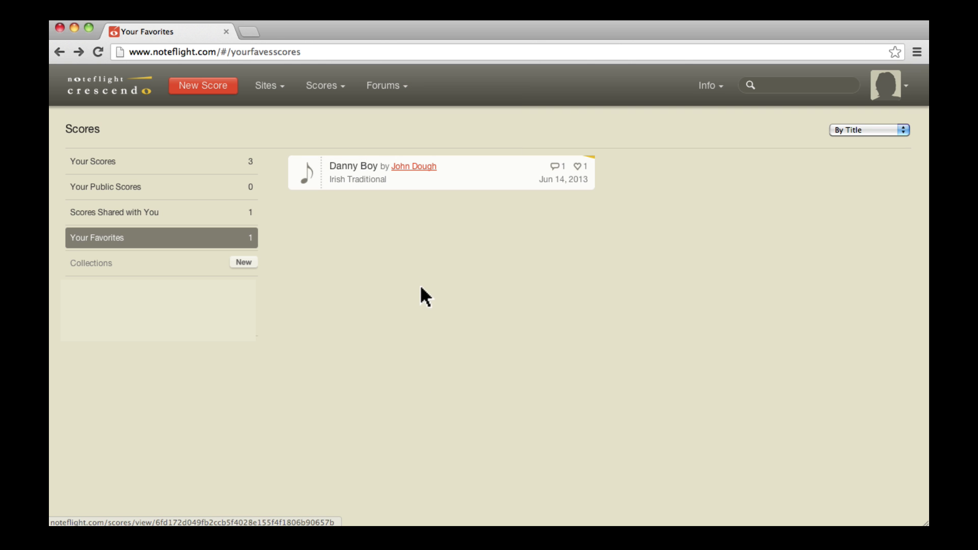
pyautogui.click(412, 167)
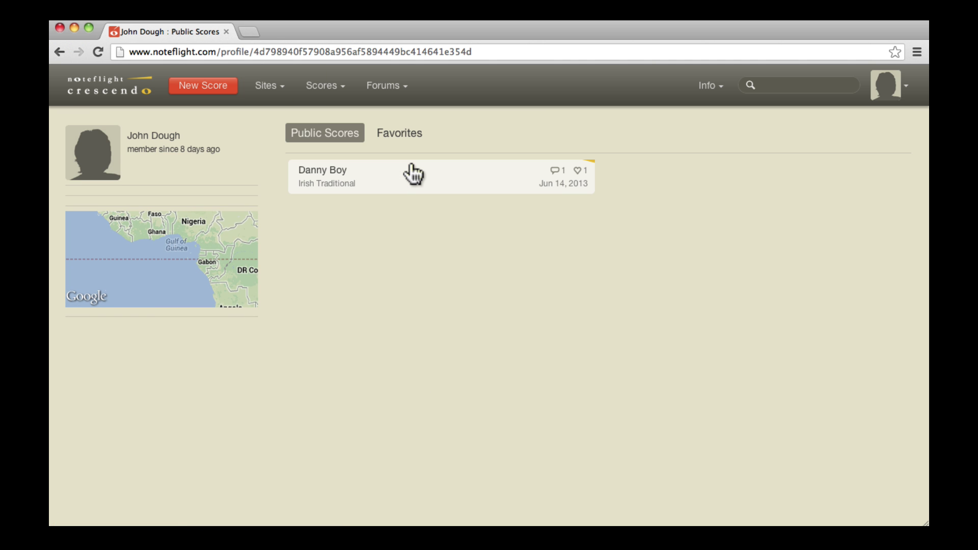
pyautogui.click(401, 137)
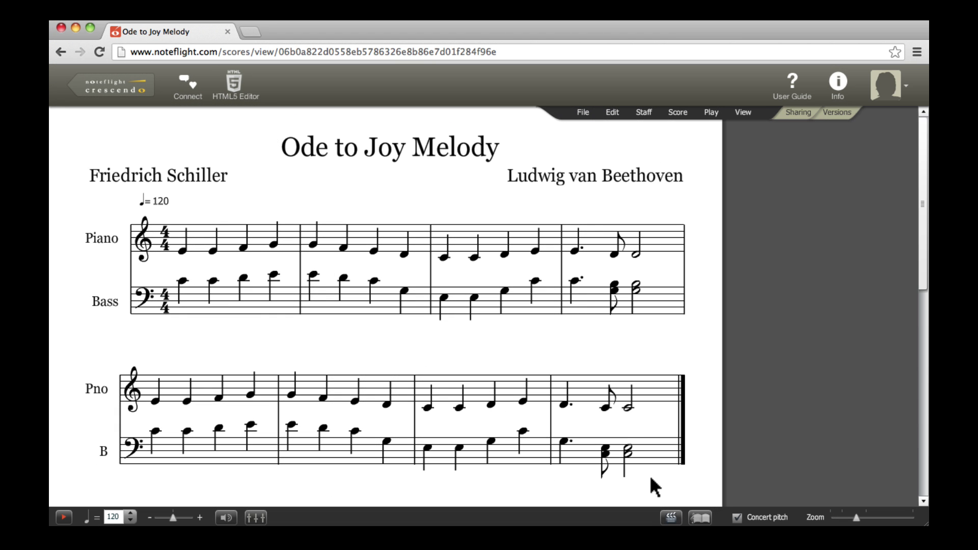
pyautogui.click(582, 116)
pyautogui.click(603, 244)
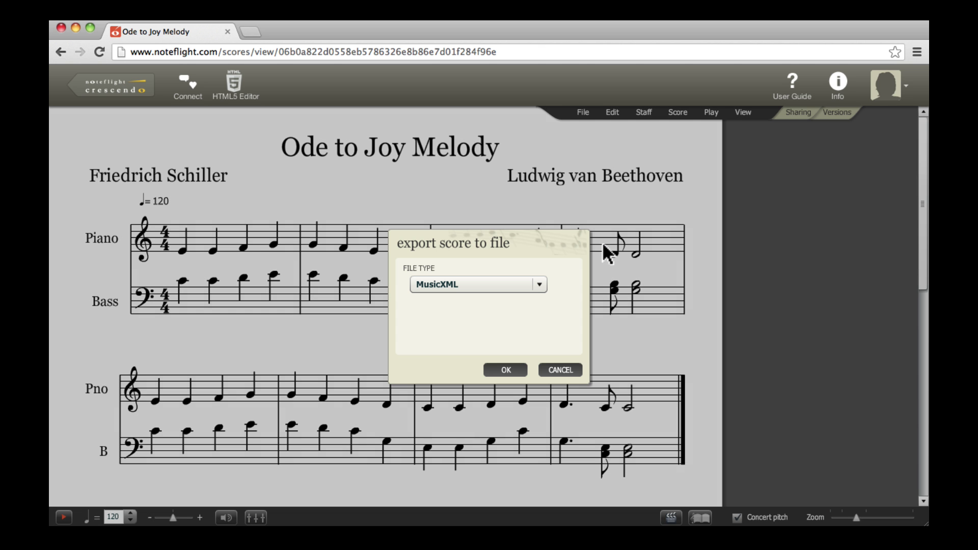
pyautogui.click(540, 283)
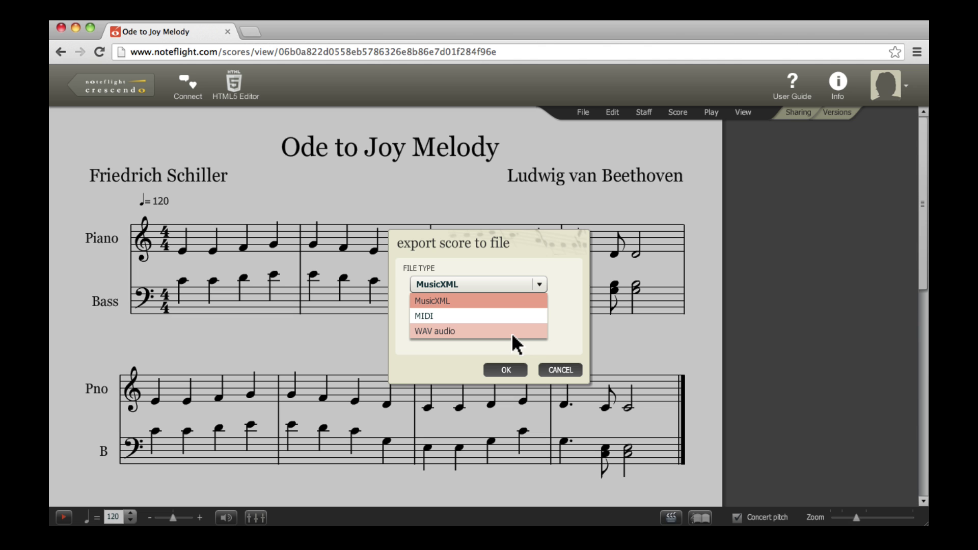
pyautogui.click(550, 366)
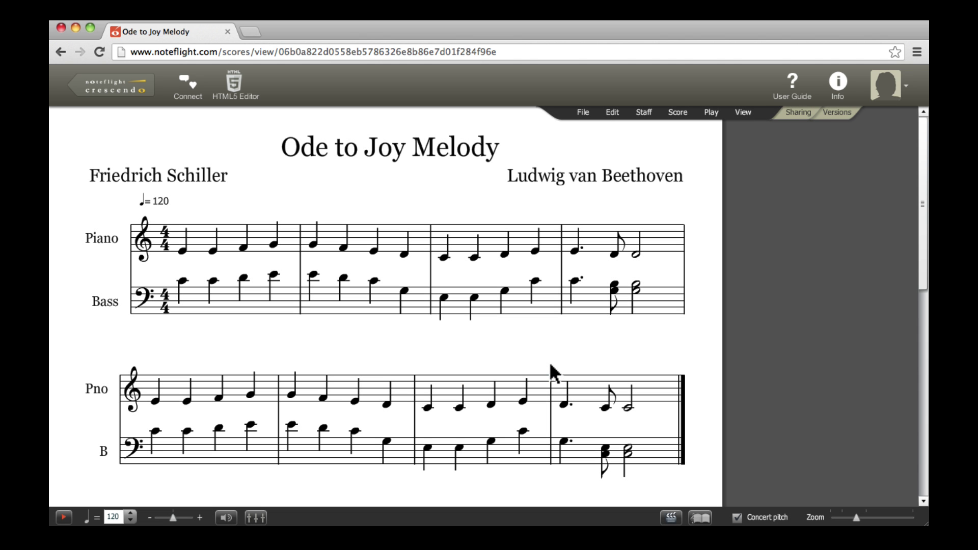
pyautogui.click(582, 114)
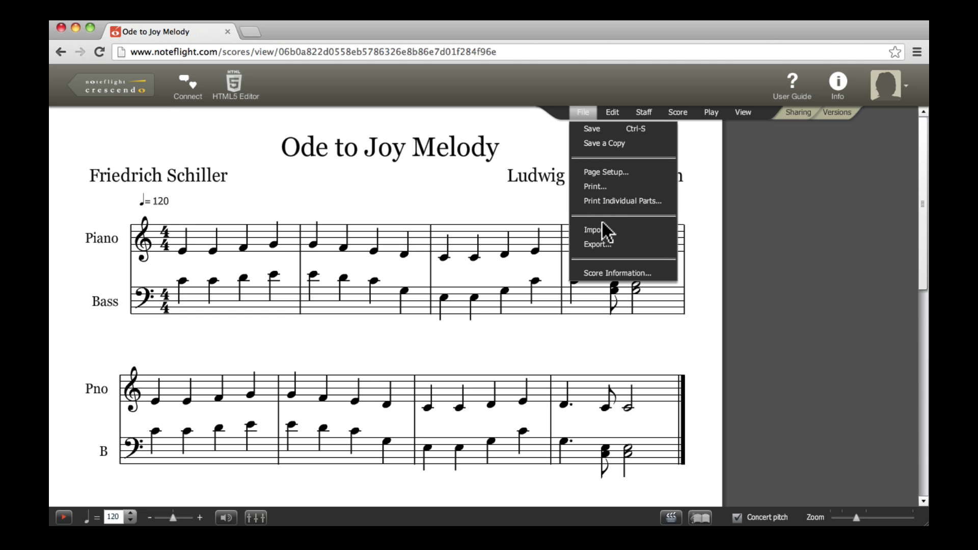
pyautogui.click(733, 247)
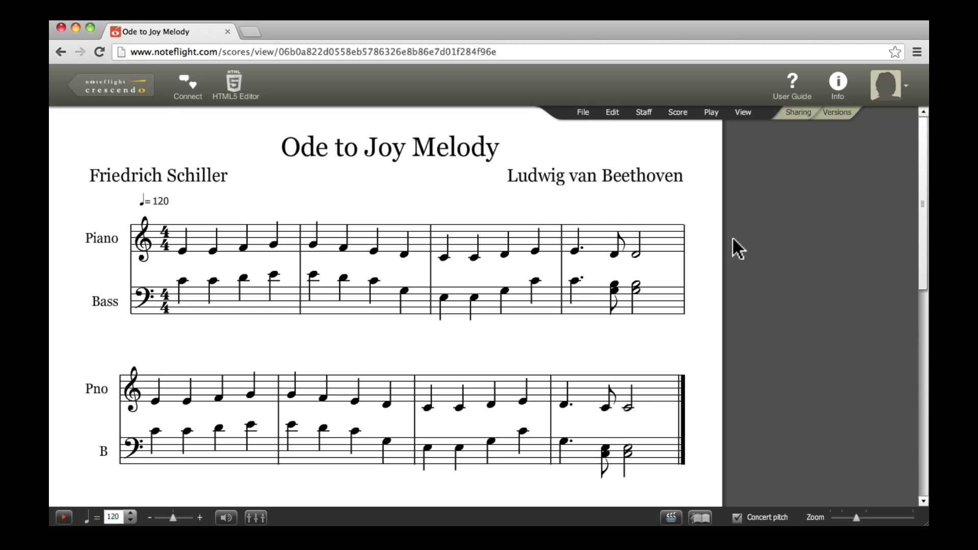